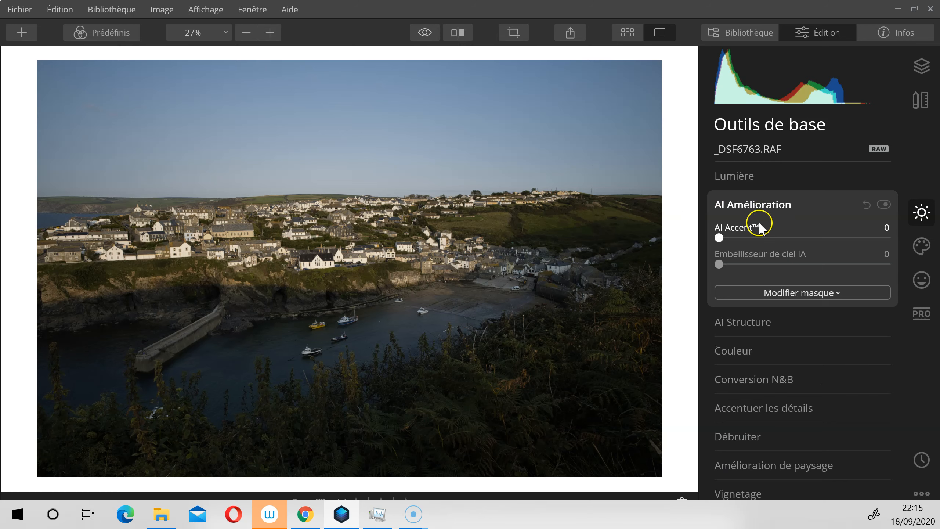
Raise AI Accent to 100 in AI Amélioration, comparing the photo with the effect off and at a setting of 35
drag(719, 237, 887, 238)
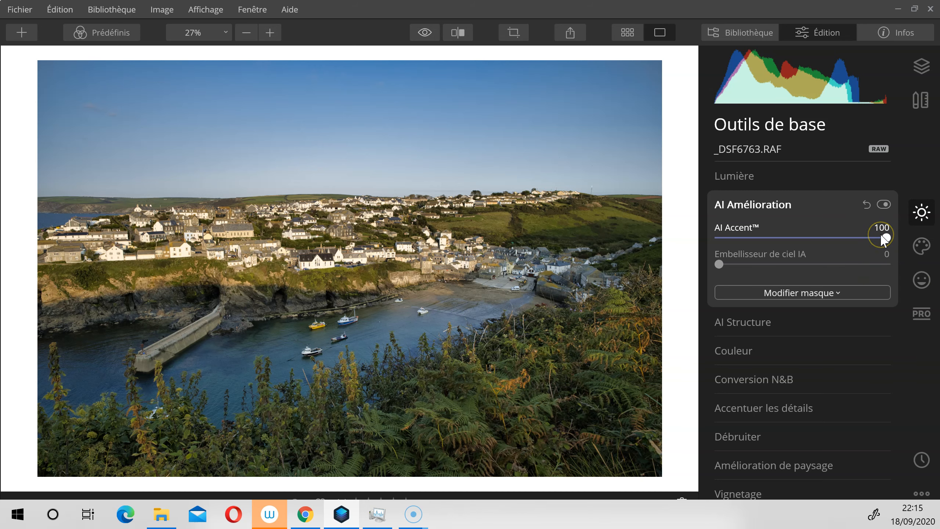
click(884, 205)
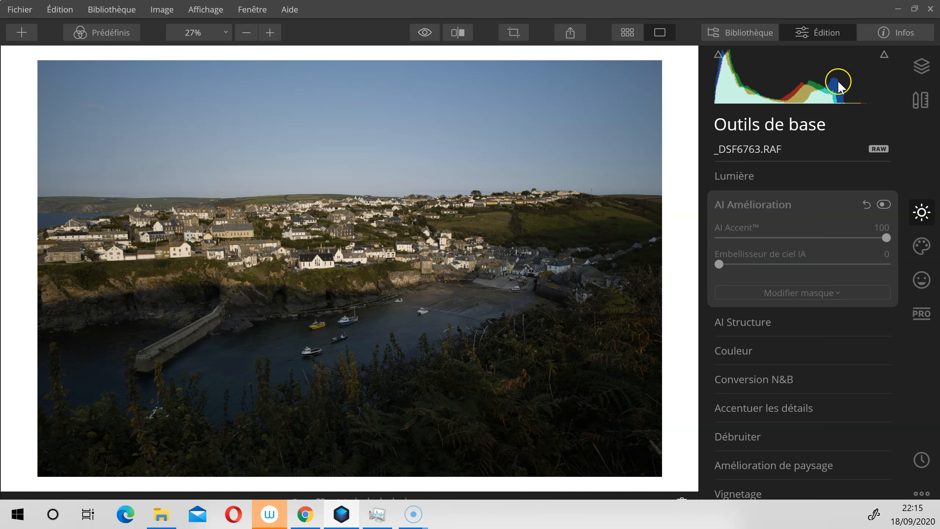
click(885, 205)
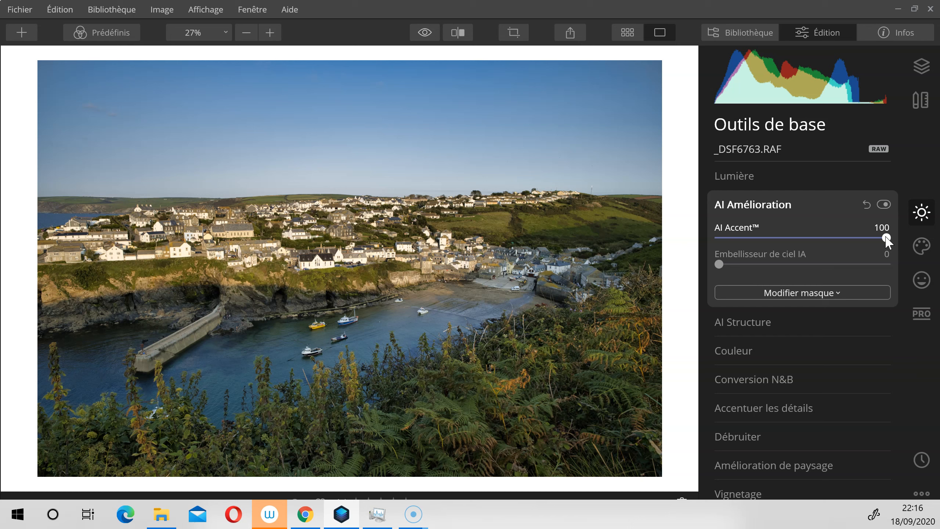
drag(887, 238, 777, 238)
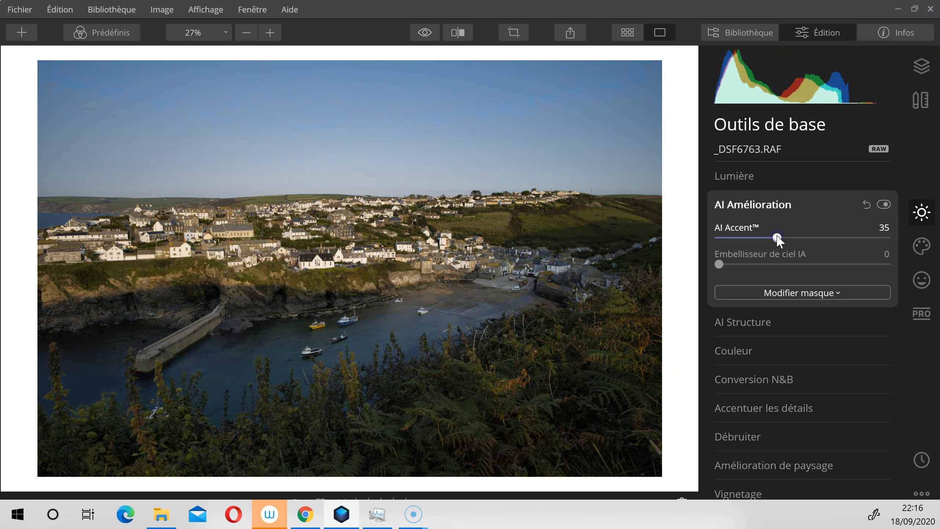
drag(781, 238, 889, 238)
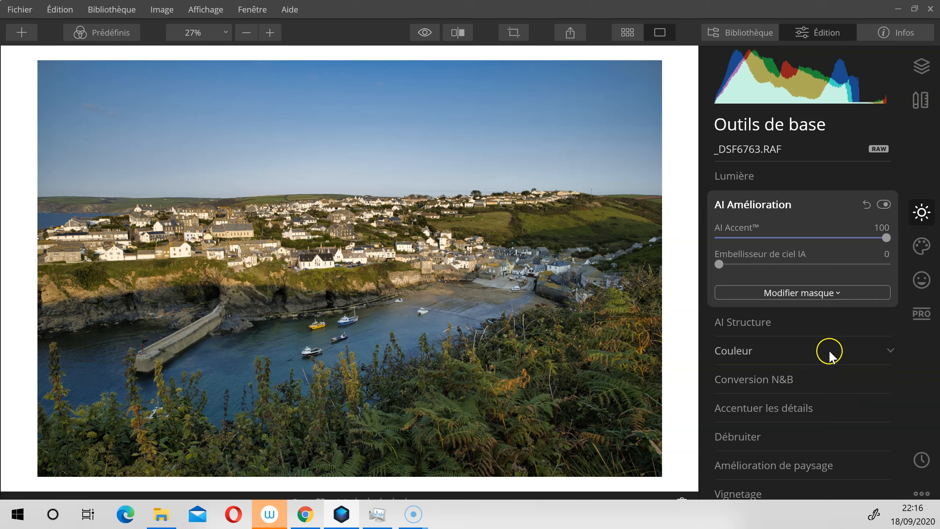
In Amélioration de paysage, set Heure dorée to 26 and Accentuer le feuillage to 22, checking the effect before and after
click(795, 463)
drag(719, 436, 757, 436)
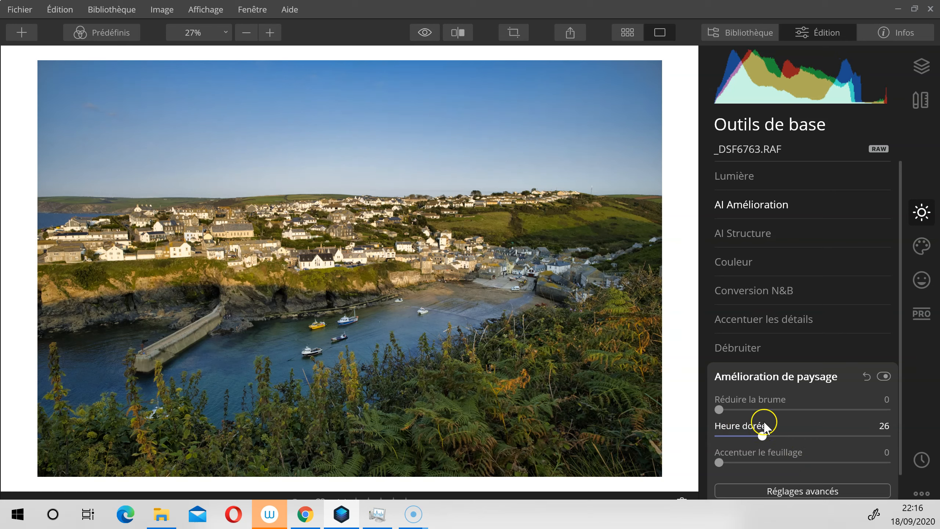
click(885, 376)
click(884, 376)
drag(721, 463, 756, 462)
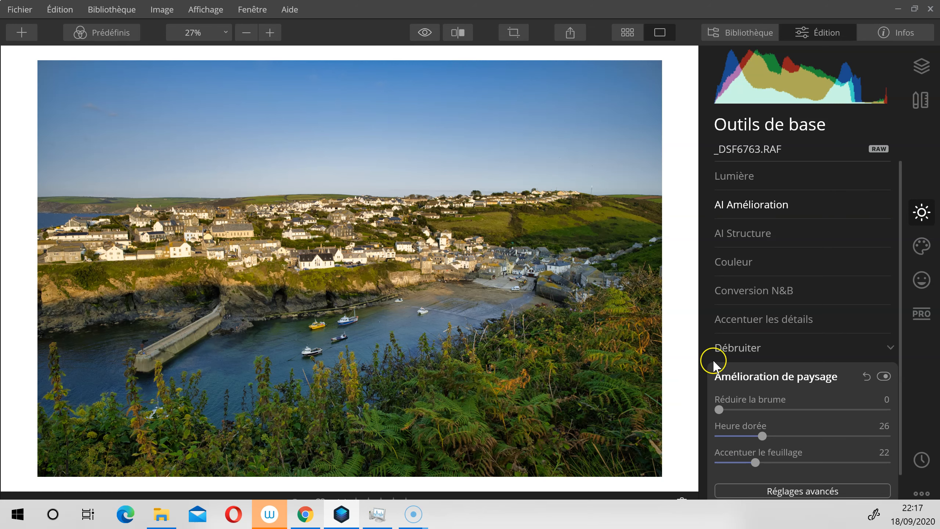
Try lowering the luminance of the greens to -47 in the Couleur tool and reset it
click(735, 263)
scroll(750, 433, down, 5)
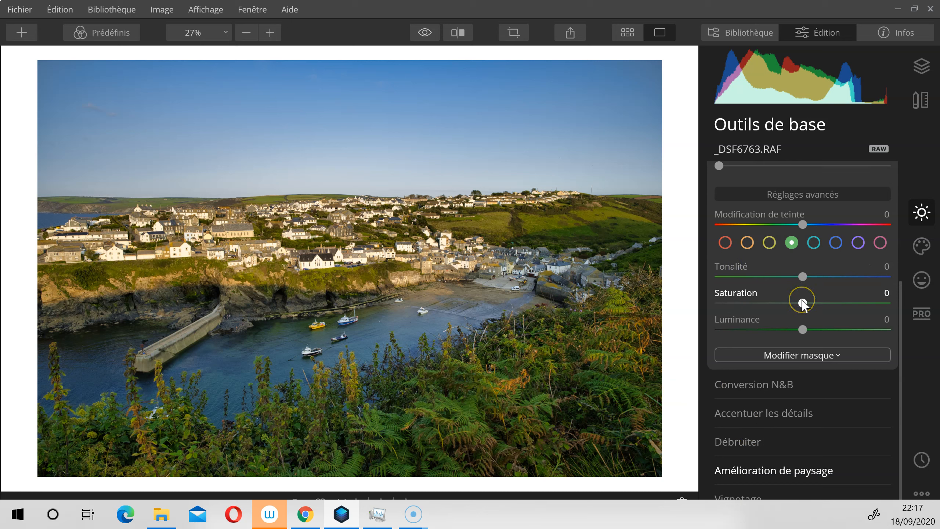
click(802, 329)
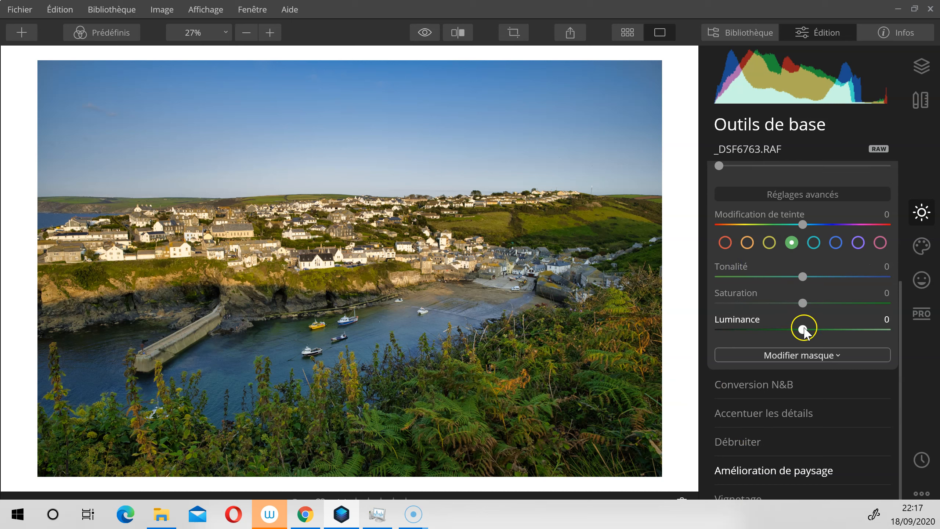
drag(793, 330, 765, 329)
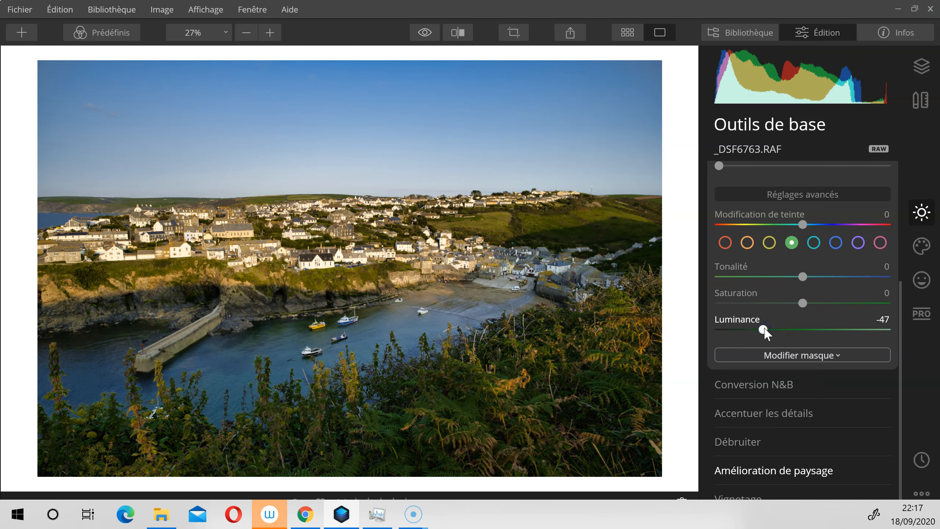
double_click(764, 329)
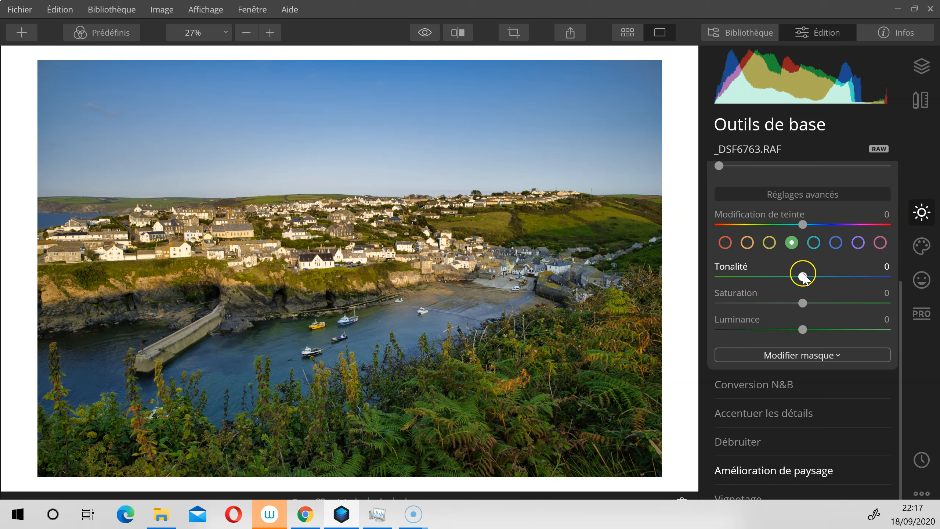
Set the greens' Tonalité to -46 and Luminance to 31, comparing the photo with and without the Couleur tool
drag(803, 277, 771, 276)
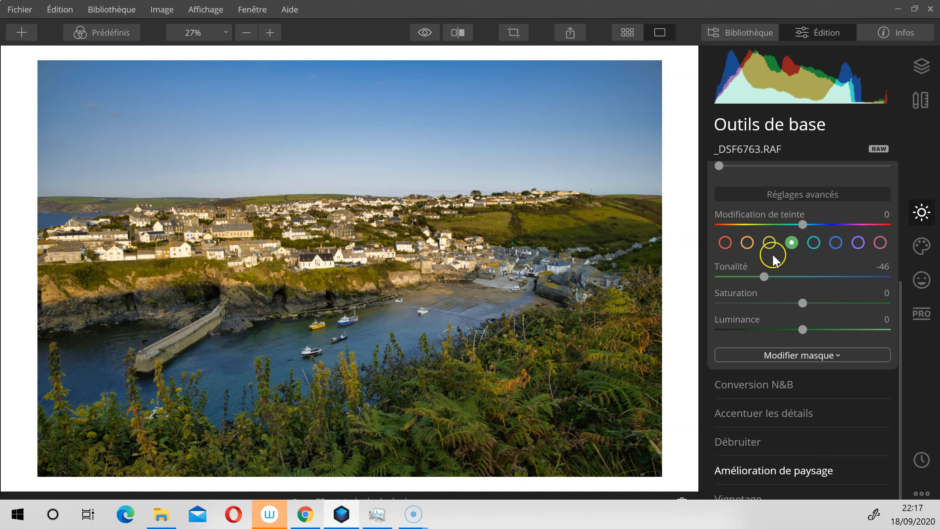
scroll(865, 212, up, 5)
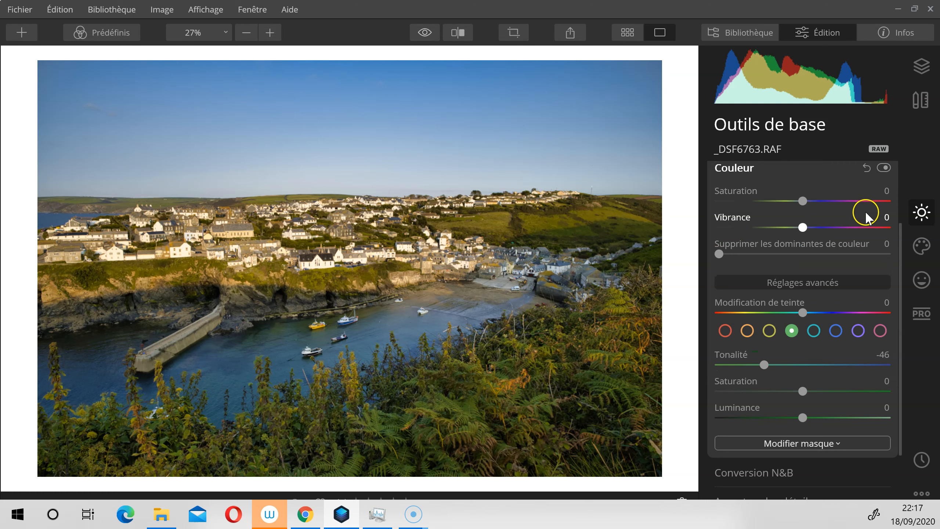
click(884, 263)
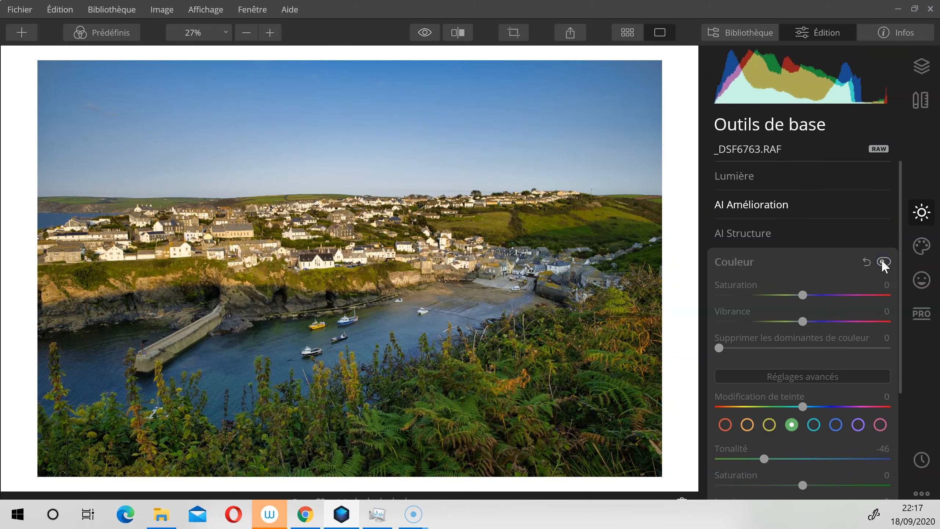
click(883, 262)
scroll(882, 262, down, 2)
drag(804, 424, 833, 424)
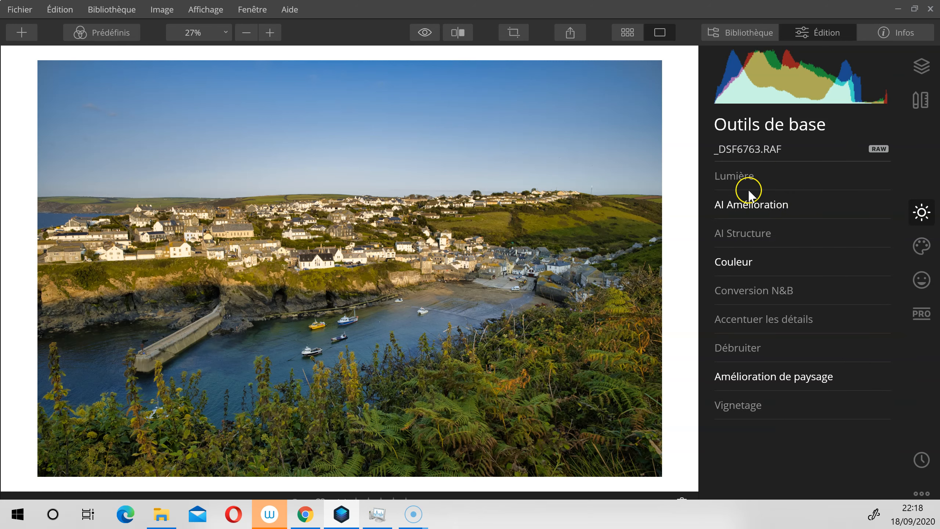
click(758, 377)
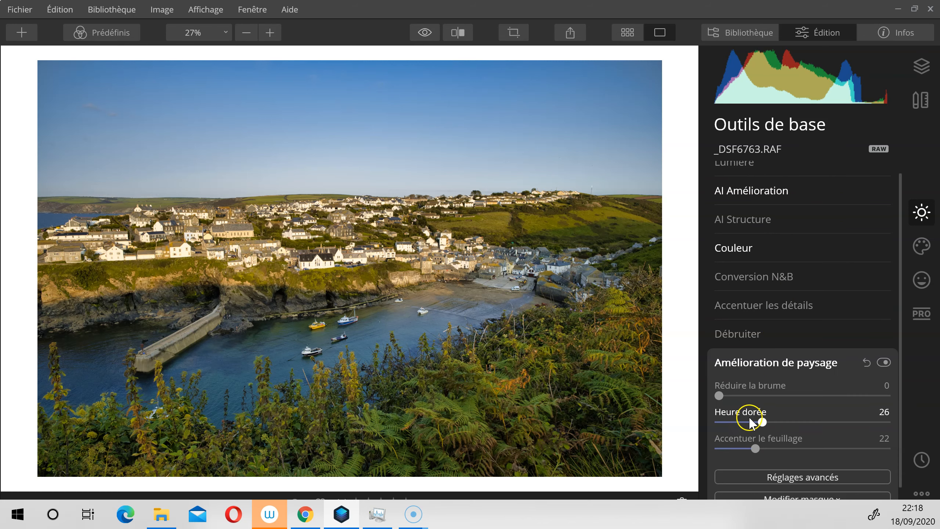
click(780, 359)
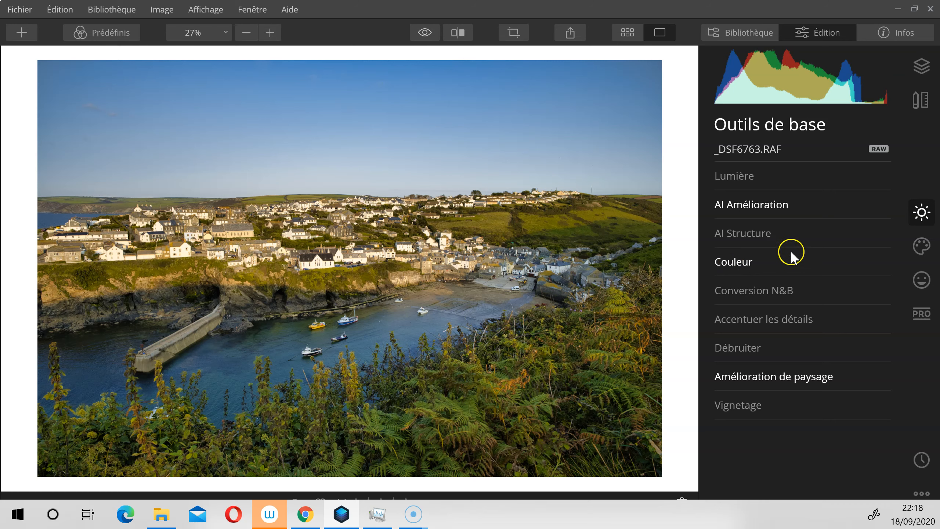
Set the AI Structure Quantité to 36 and compare the photo with and without it
click(776, 232)
drag(803, 266, 834, 267)
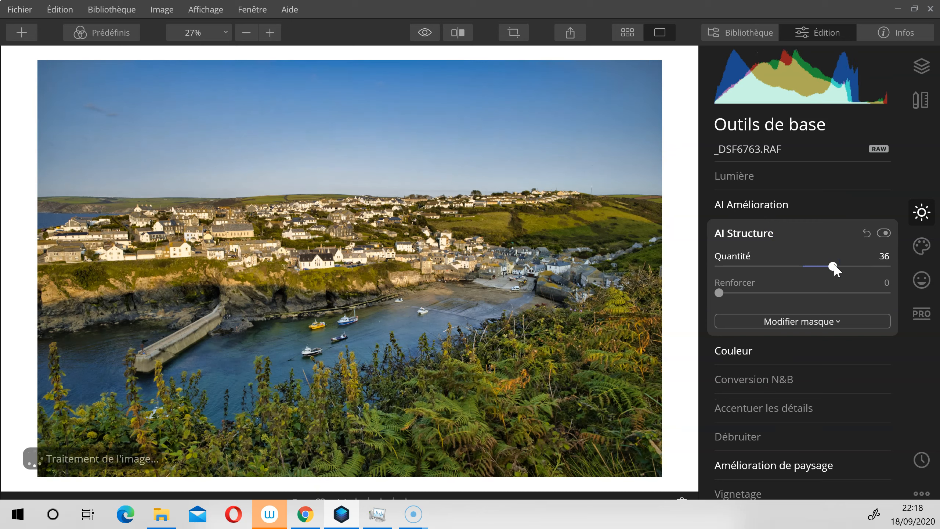
click(884, 234)
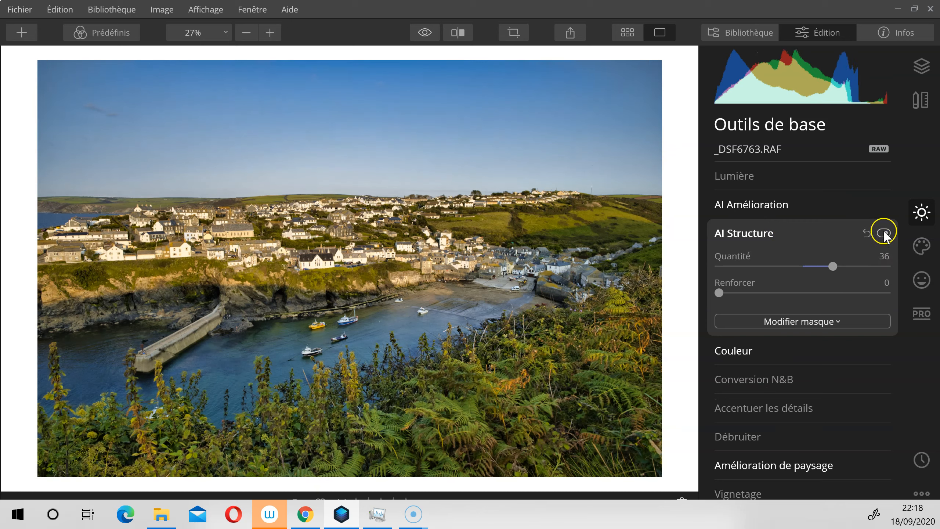
click(884, 233)
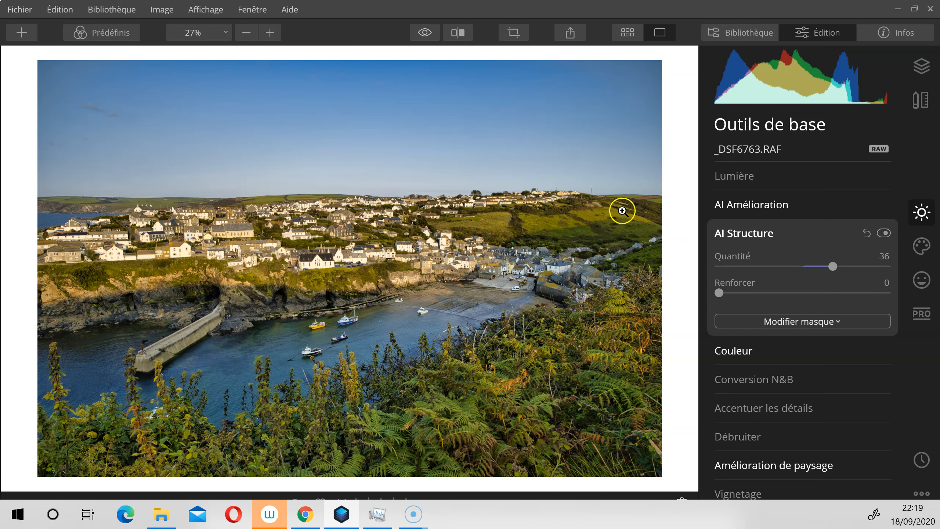
Crop the photo to a 16:9 ratio, repositioning it vertically so that part of the sky and the lower foliage are cut off
click(517, 33)
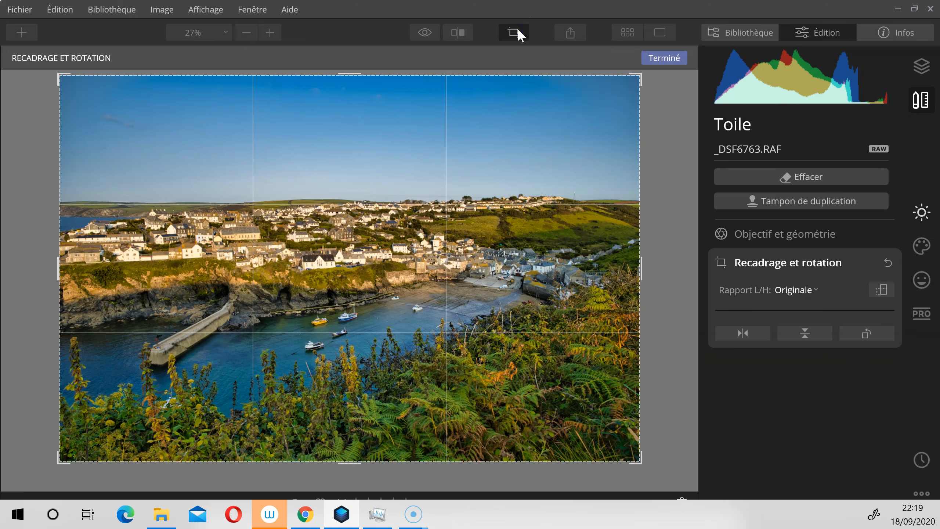
click(806, 290)
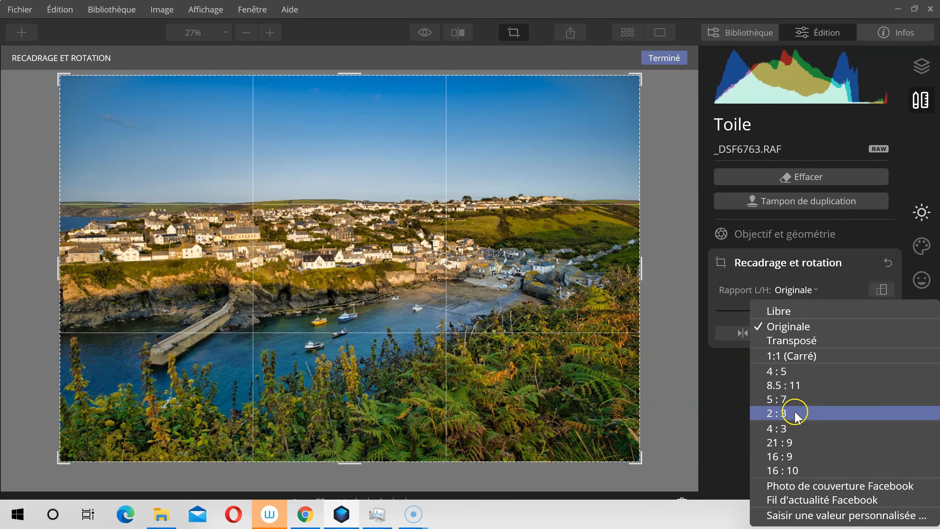
click(781, 457)
drag(551, 365, 541, 295)
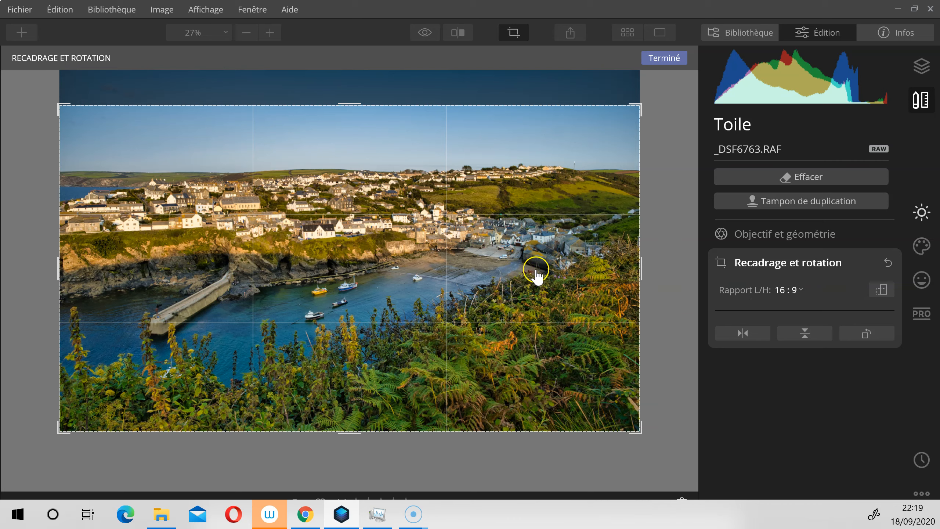
drag(536, 258, 536, 281)
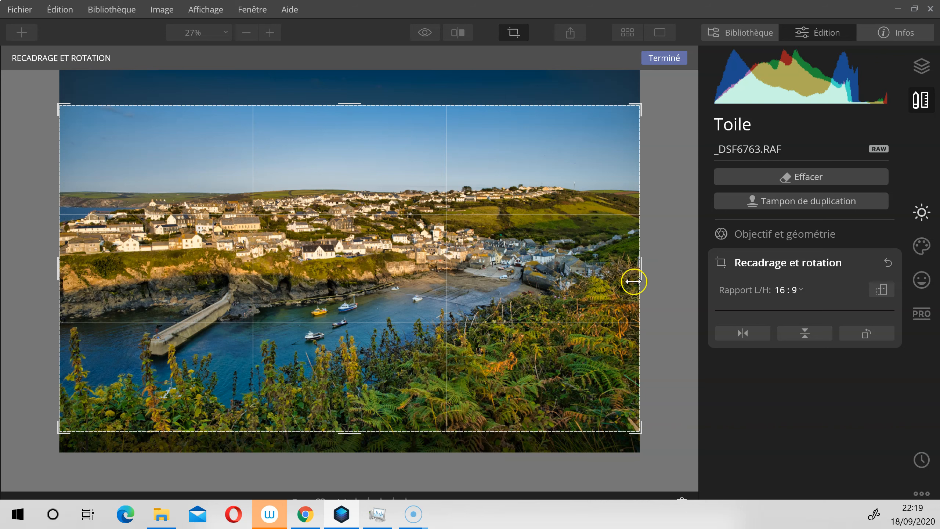
click(674, 58)
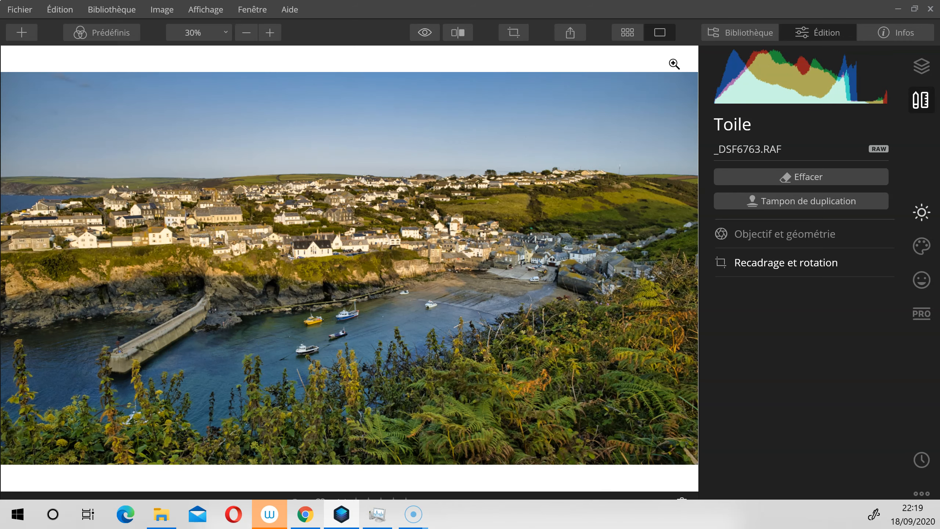
click(670, 82)
Set the saturation of the blues to 29 in the advanced settings of the Couleur tool
click(922, 212)
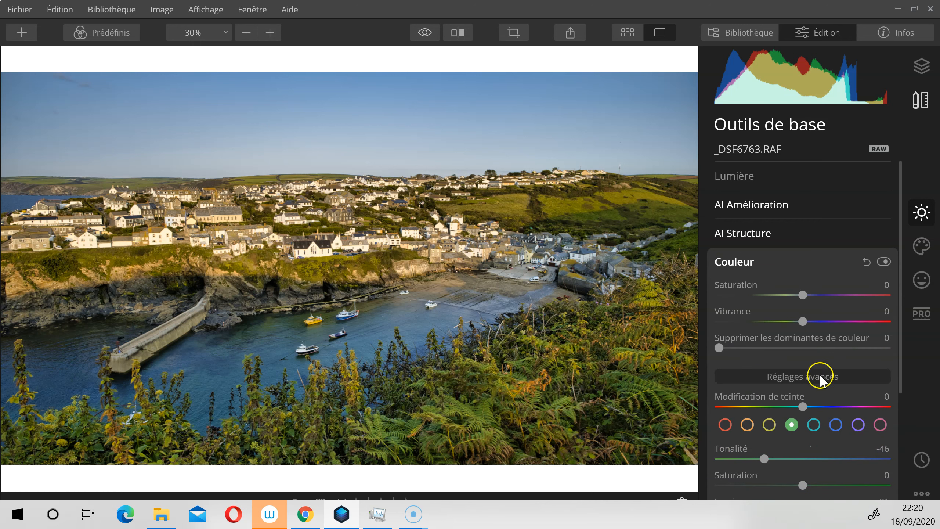
scroll(828, 374, down, 1)
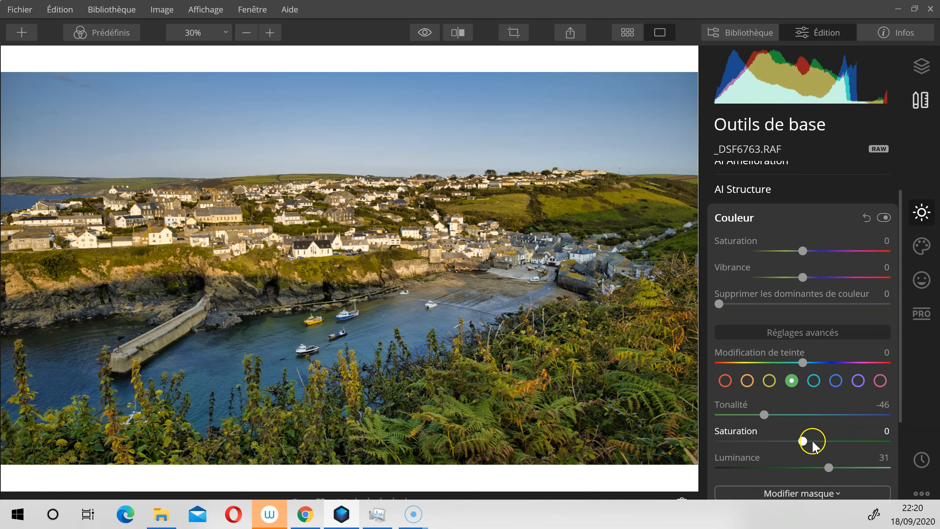
click(836, 380)
scroll(835, 411, down, 1)
drag(804, 396, 827, 398)
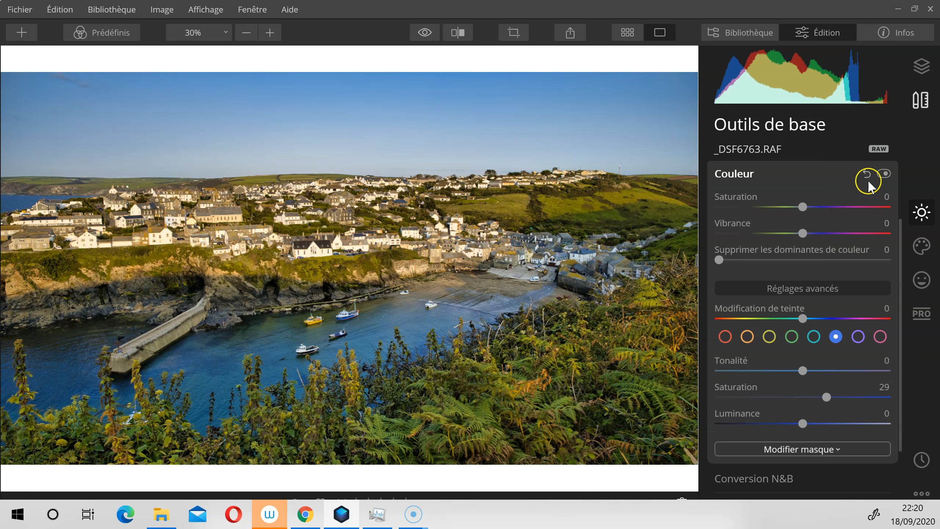
Compare the photo repeatedly with and without the Couleur adjustments
click(884, 174)
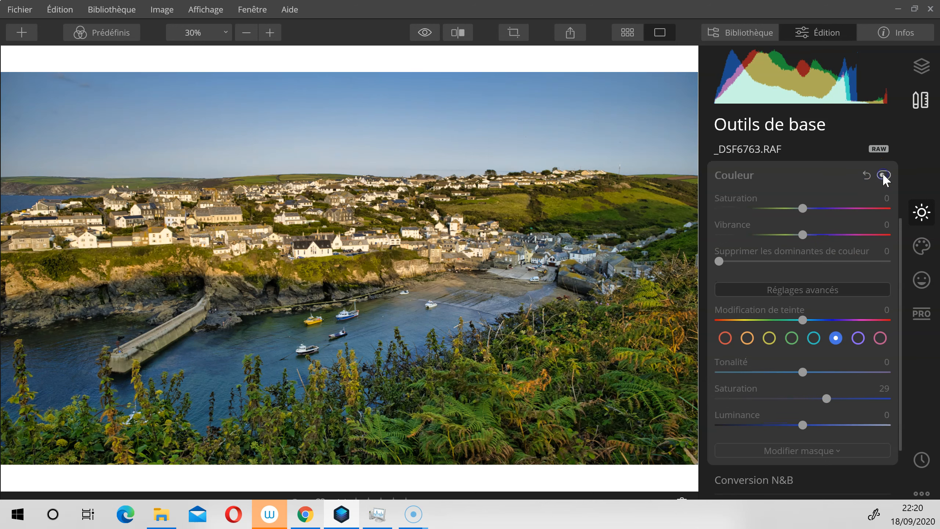
click(885, 175)
click(884, 175)
click(883, 174)
click(884, 174)
click(884, 175)
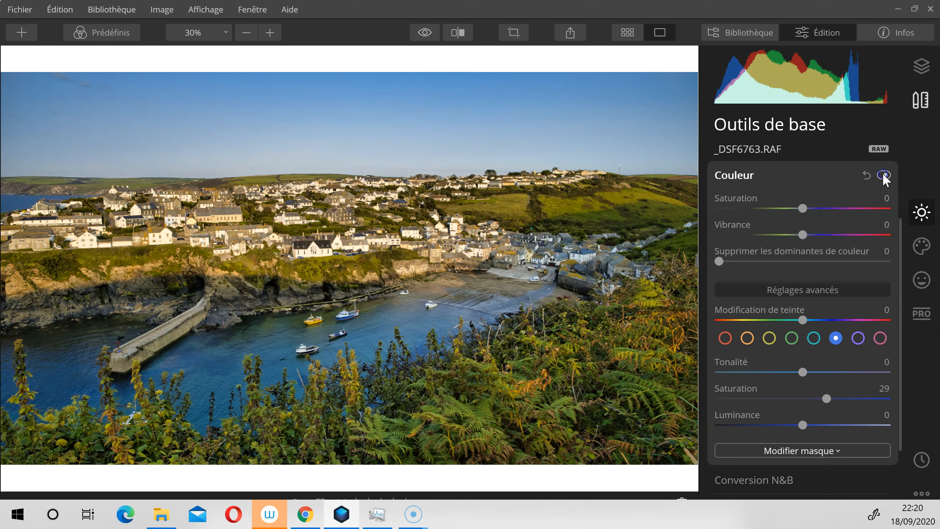
click(884, 175)
click(884, 174)
Compare the fully edited photo with the original unedited version
click(423, 32)
click(423, 32)
click(423, 32)
click(423, 32)
click(423, 32)
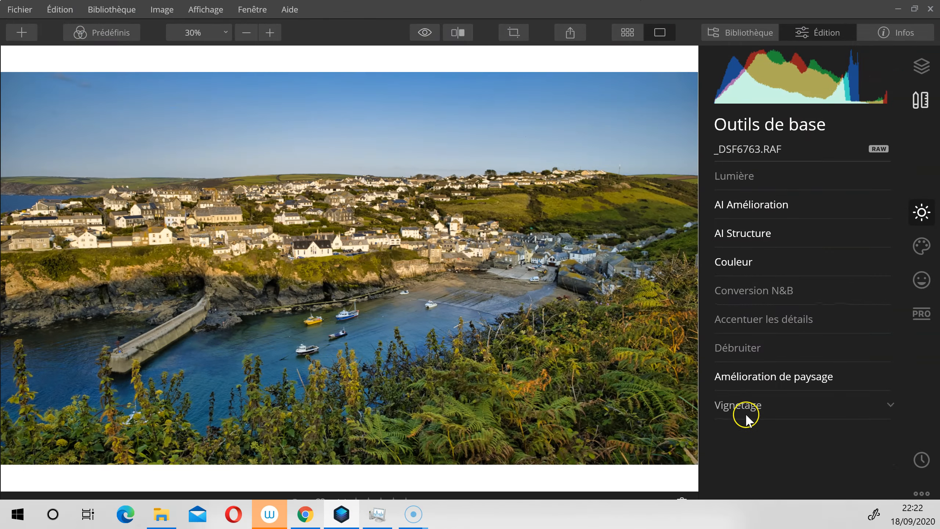
Add a dark vignette with Quantité set to -76 and Taille set to 7
click(745, 405)
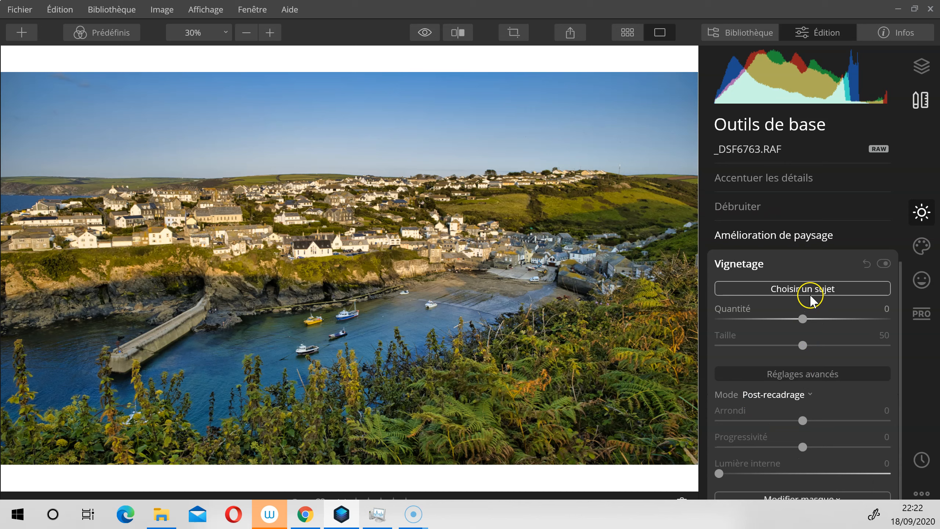
drag(802, 318, 739, 325)
click(798, 346)
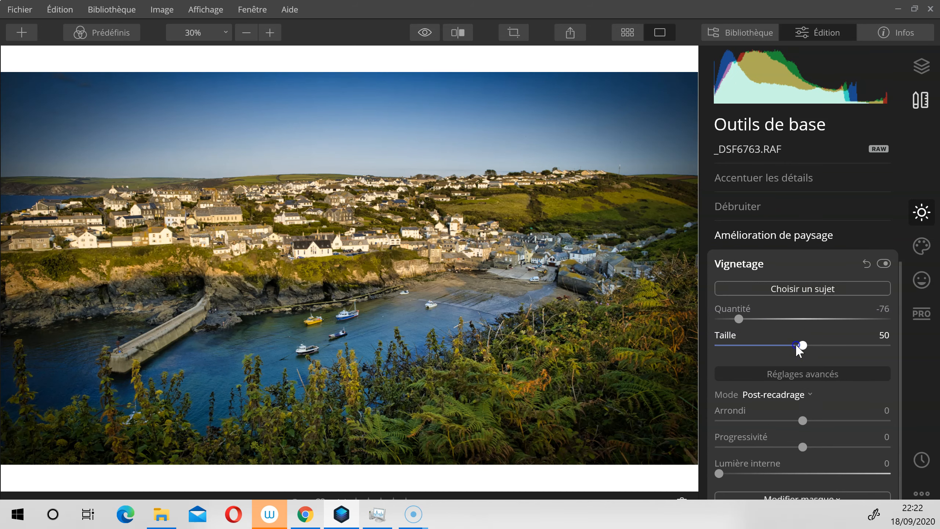
drag(798, 349, 730, 349)
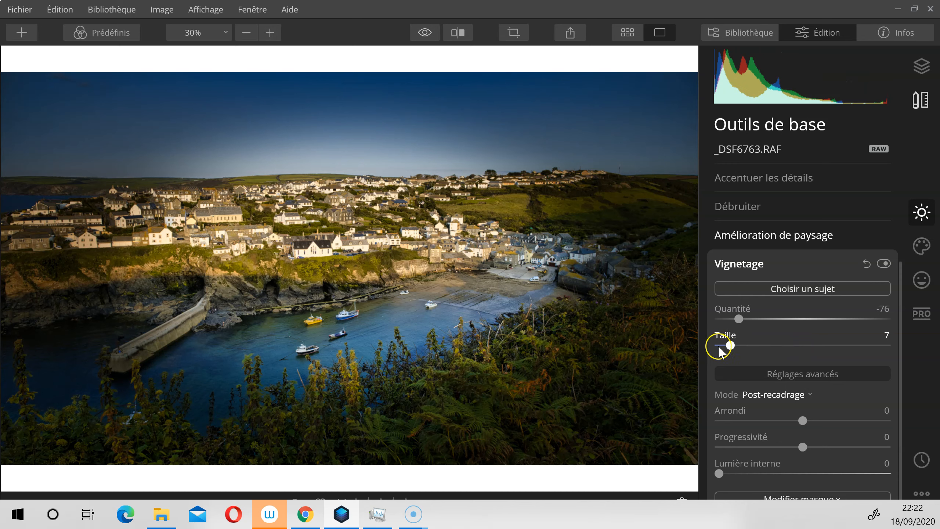
Centre the vignette on the moored boats in the bay, with Progressivité set to 100 and Arrondi set to 5
click(782, 289)
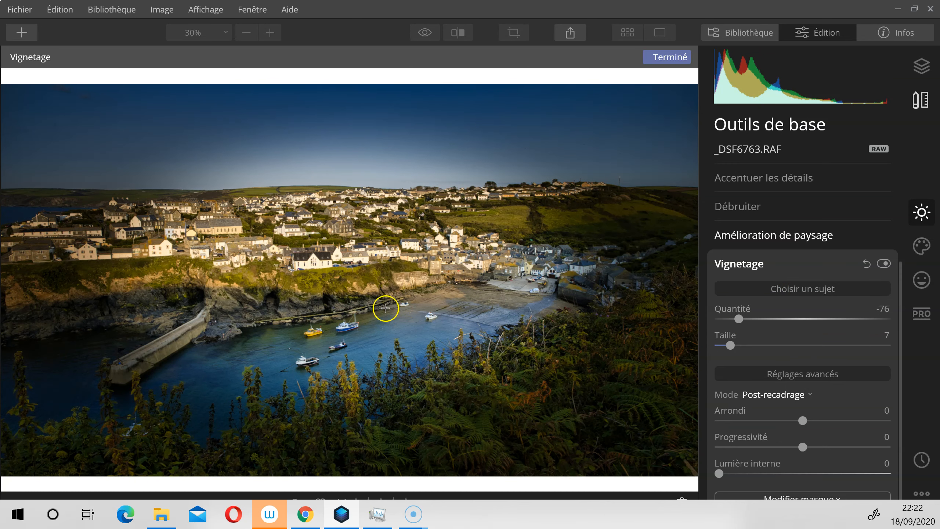
click(343, 346)
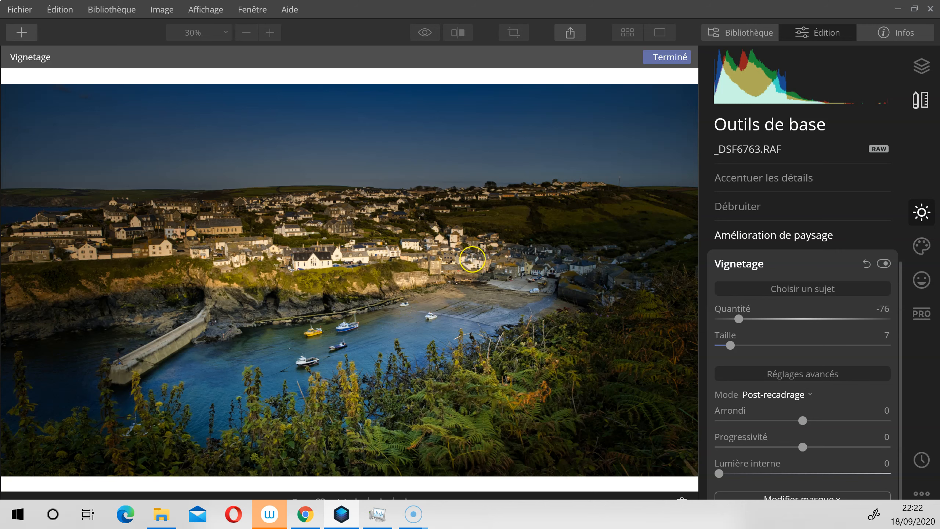
drag(803, 448, 889, 447)
mouse_move(800, 420)
mouse_down()
mouse_move(756, 421)
mouse_move(807, 421)
mouse_up()
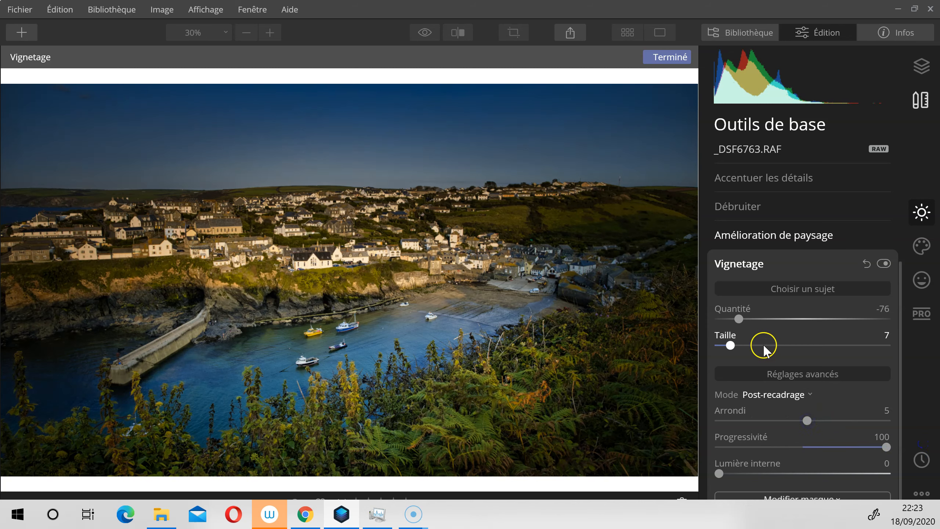
Set the vignette's Taille to 0, Lumière interne to 54 and Quantité to -43
drag(730, 346, 704, 348)
click(741, 318)
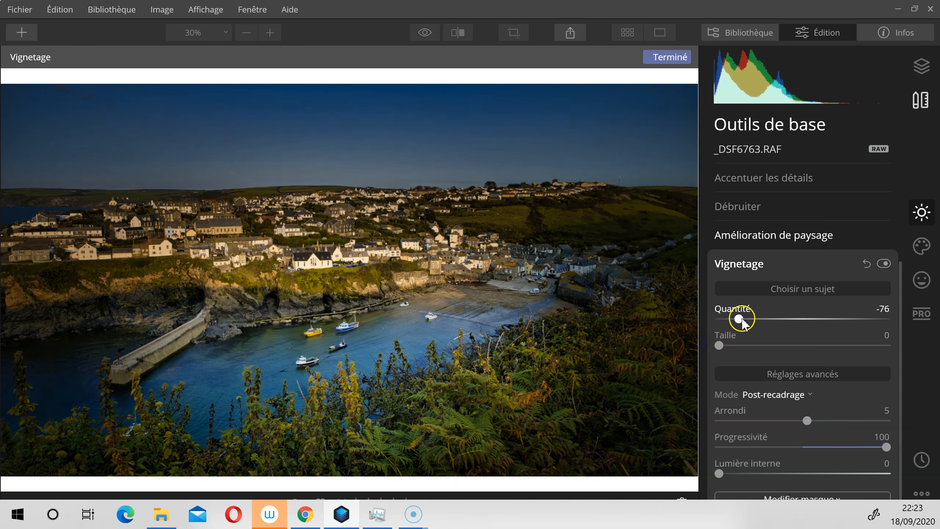
drag(719, 473, 810, 473)
drag(743, 317, 759, 320)
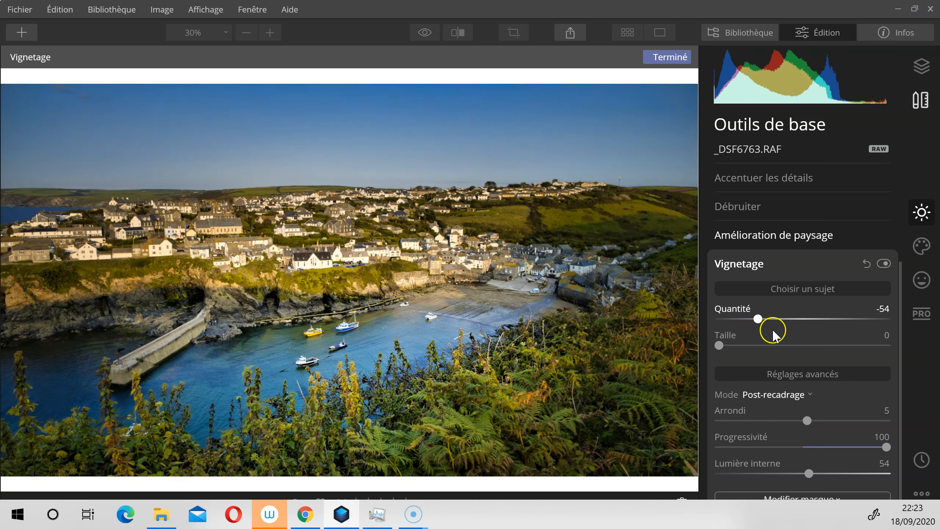
drag(759, 320, 768, 320)
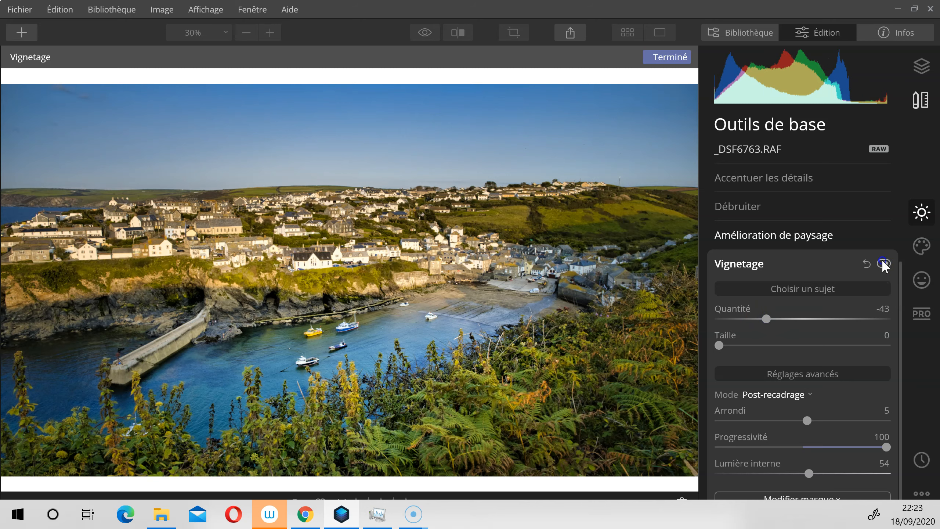
Compare the photo repeatedly with and without the vignette
click(884, 264)
click(884, 263)
click(885, 263)
click(884, 263)
click(884, 263)
click(884, 264)
click(884, 263)
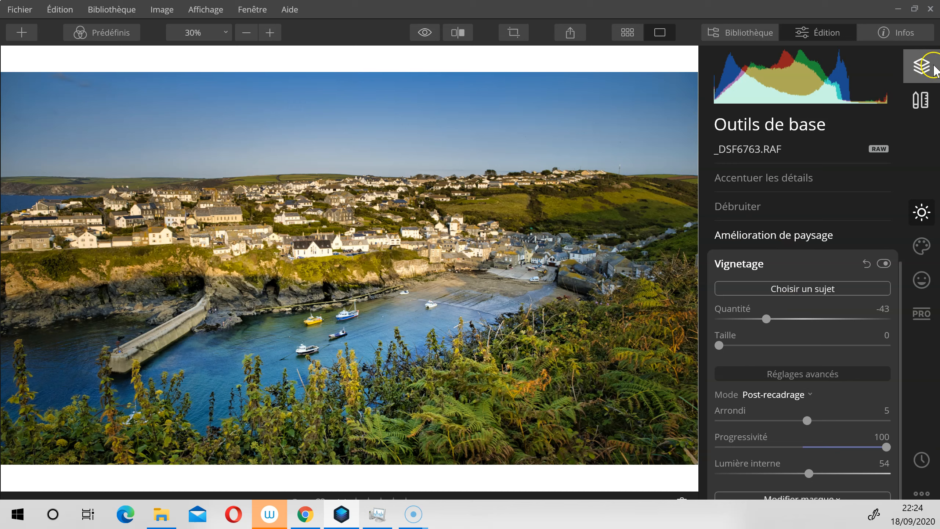
Reduce the photo layer's Nombre de réglages to 76 and compare the result with the original version
click(922, 65)
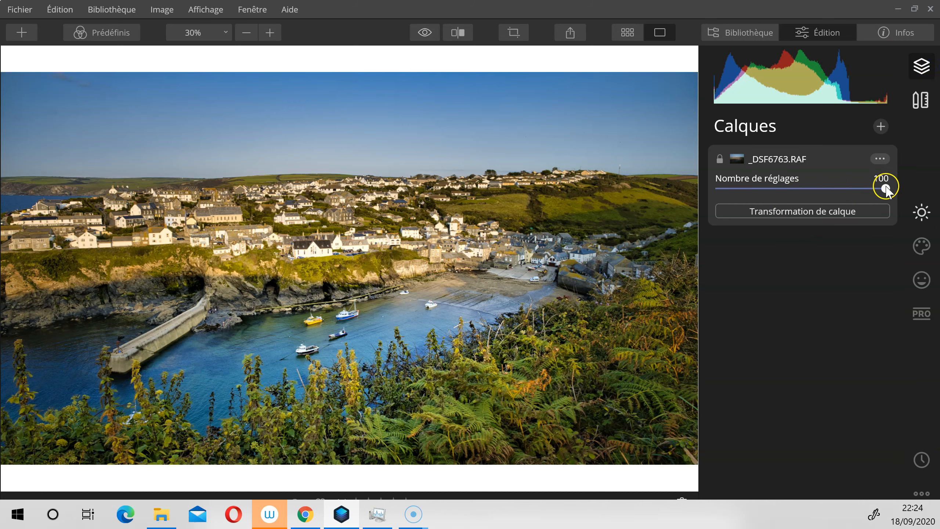
drag(884, 188, 837, 188)
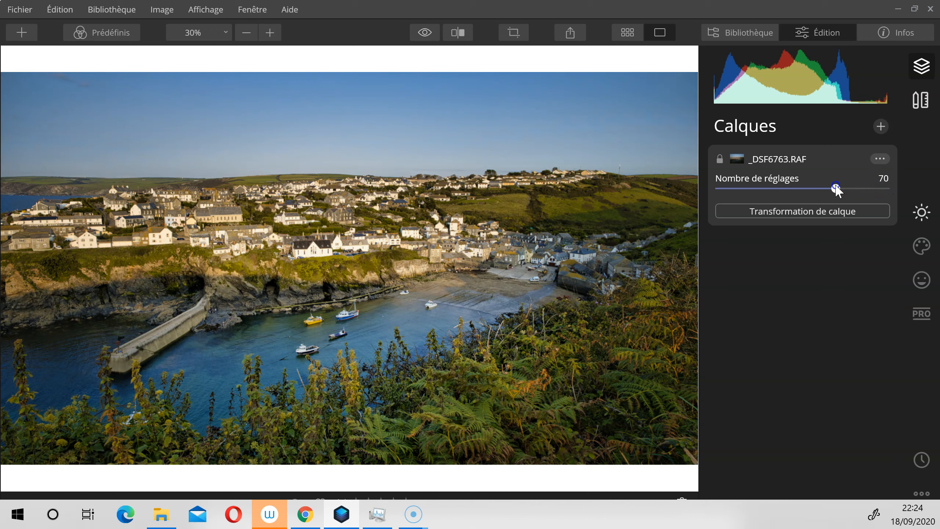
click(837, 188)
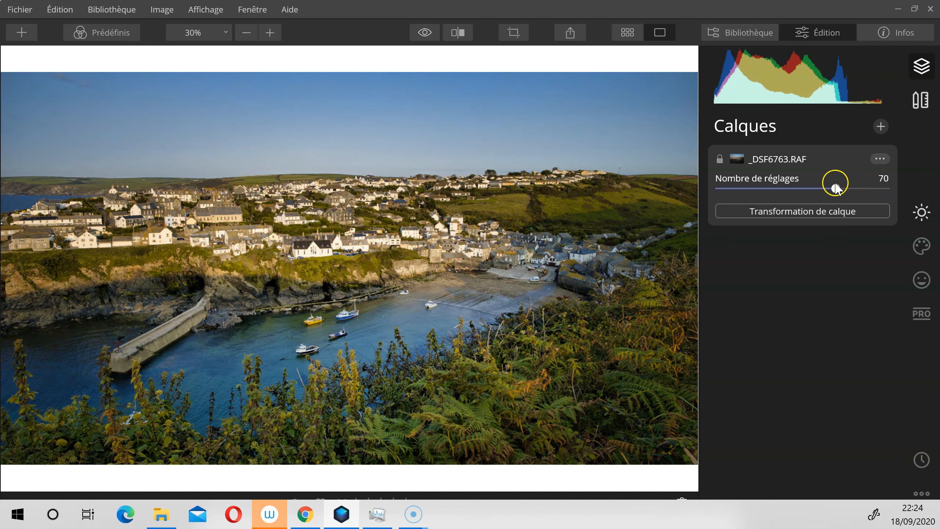
mouse_move(838, 188)
mouse_down()
mouse_move(718, 200)
mouse_move(894, 202)
mouse_move(722, 198)
mouse_move(911, 191)
mouse_move(817, 192)
mouse_move(848, 191)
mouse_up()
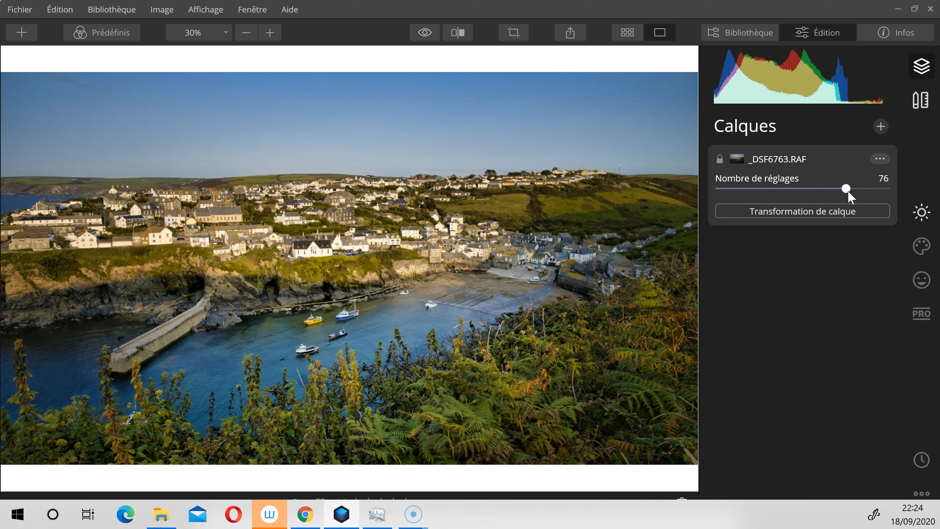
click(424, 36)
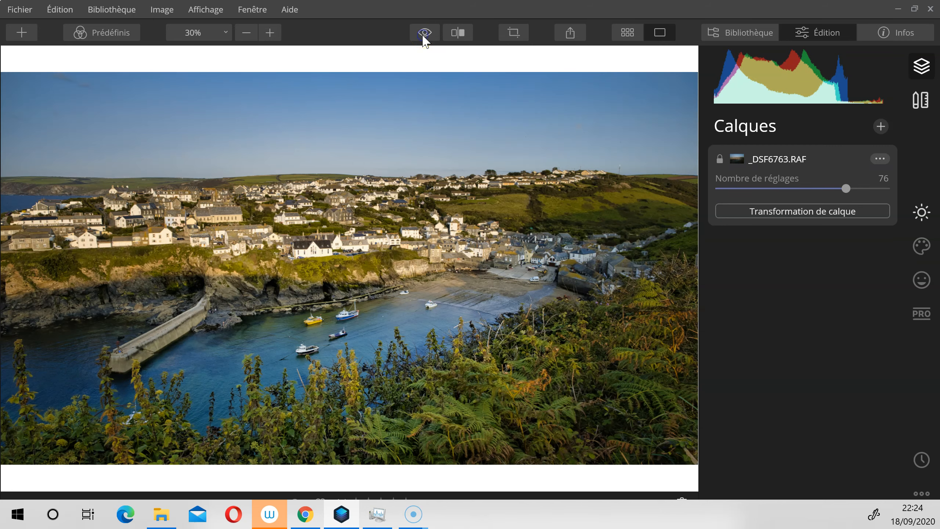